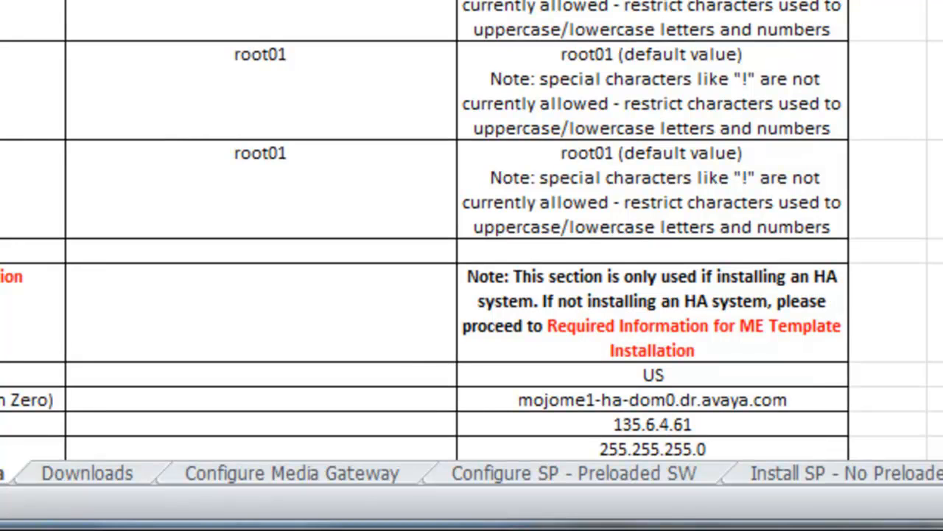
Review the workbook's sheets, reading the system values in Configuration Data and the patch download IDs in Downloads
{"action": "left_click", "coordinate": [649, 478]}
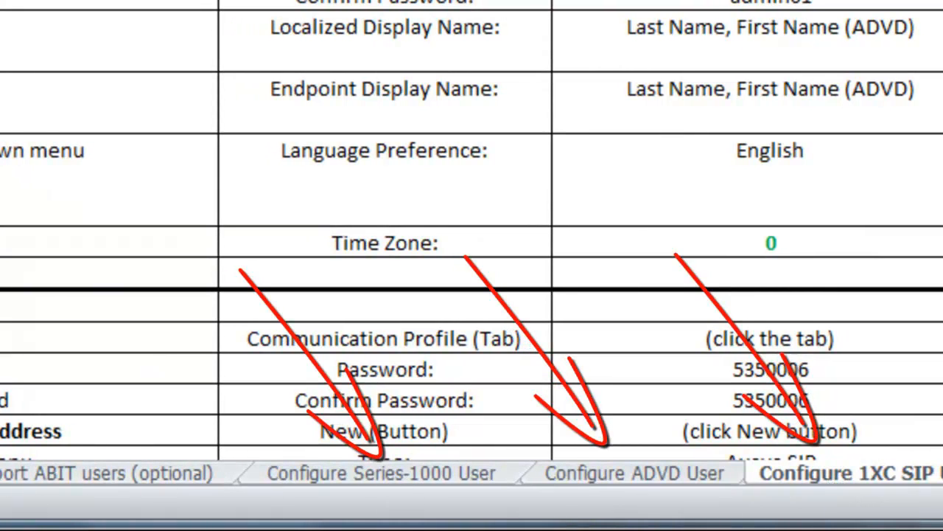
{"action": "left_click", "coordinate": [32, 503]}
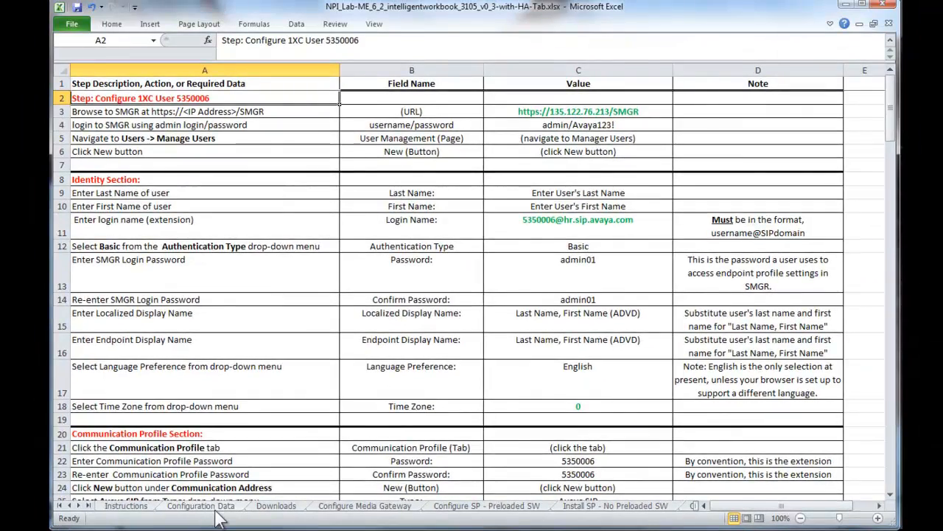
{"action": "left_click", "coordinate": [173, 506]}
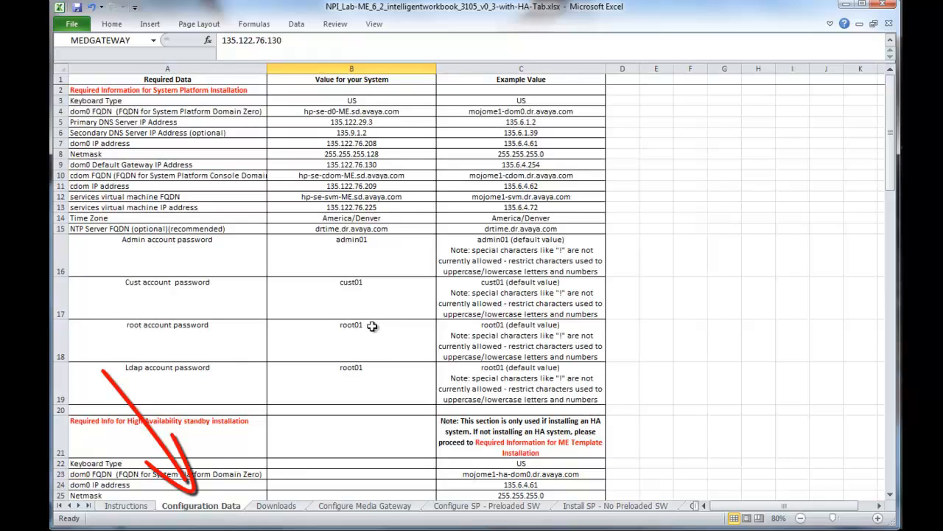
{"action": "scroll", "coordinate": [374, 480], "scroll_direction": "down", "scroll_amount": 6}
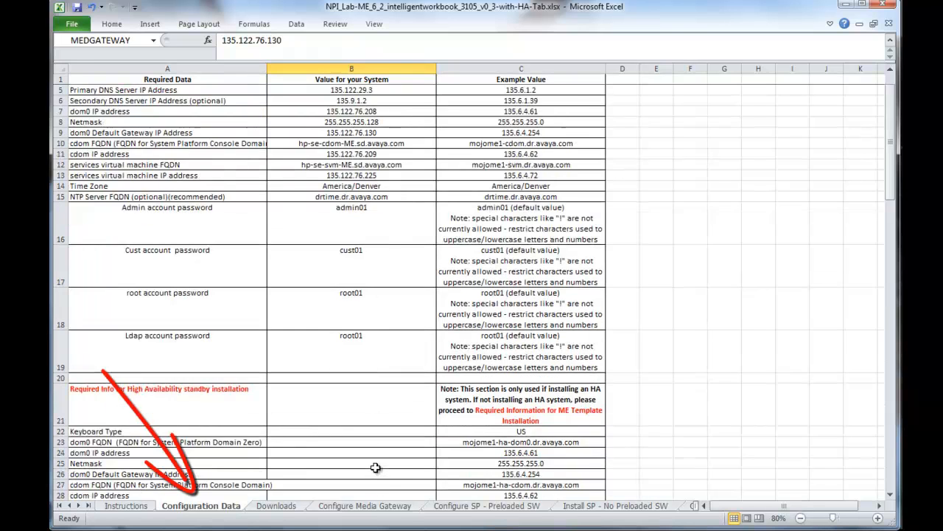
{"action": "scroll", "coordinate": [376, 466], "scroll_direction": "down", "scroll_amount": 5}
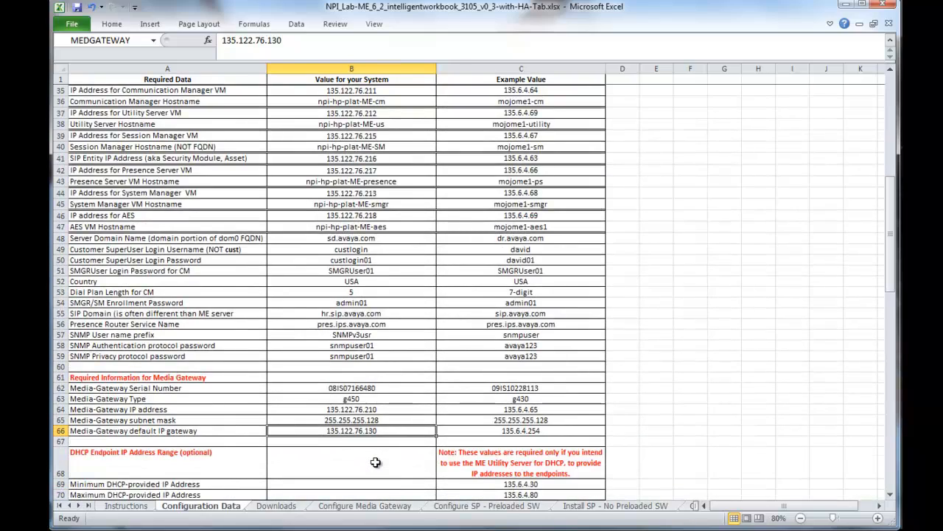
{"action": "scroll", "coordinate": [376, 464], "scroll_direction": "down", "scroll_amount": 4}
{"action": "scroll", "coordinate": [376, 462], "scroll_direction": "down", "scroll_amount": 1}
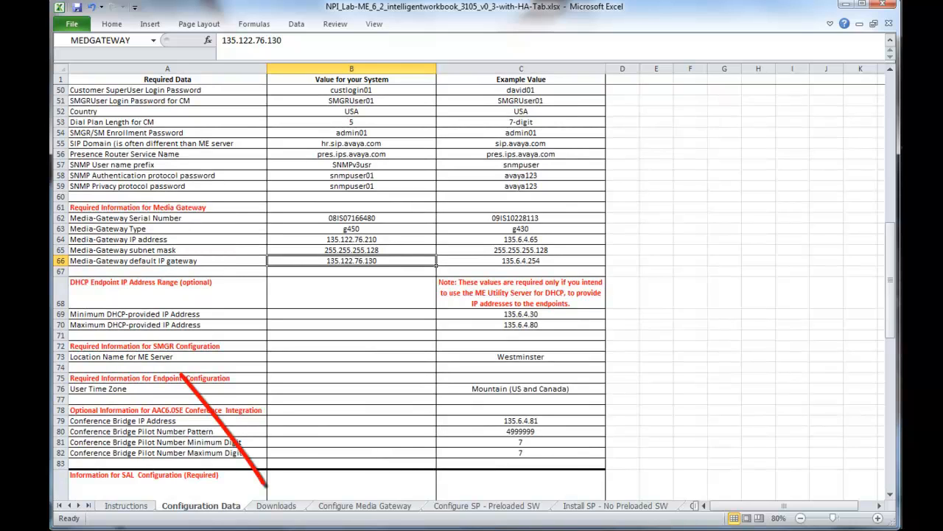
{"action": "left_click", "coordinate": [276, 506]}
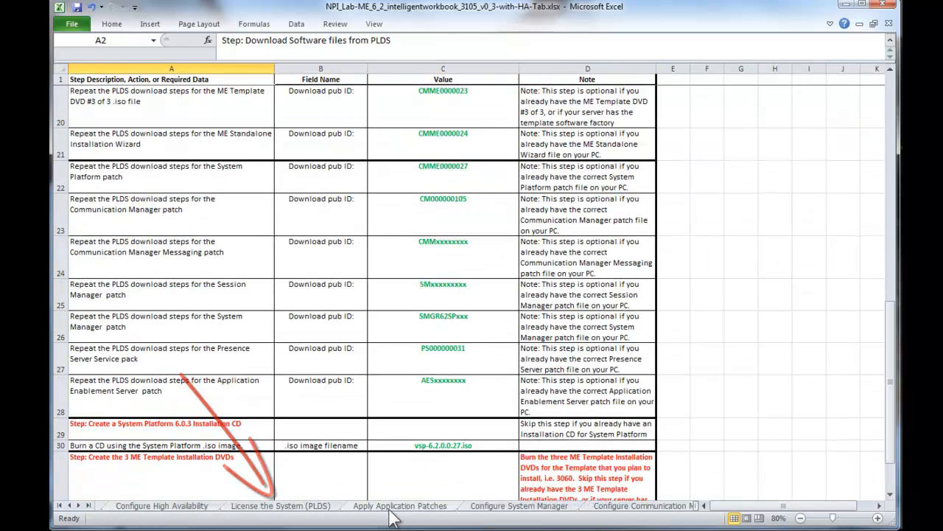
{"action": "left_click", "coordinate": [392, 507]}
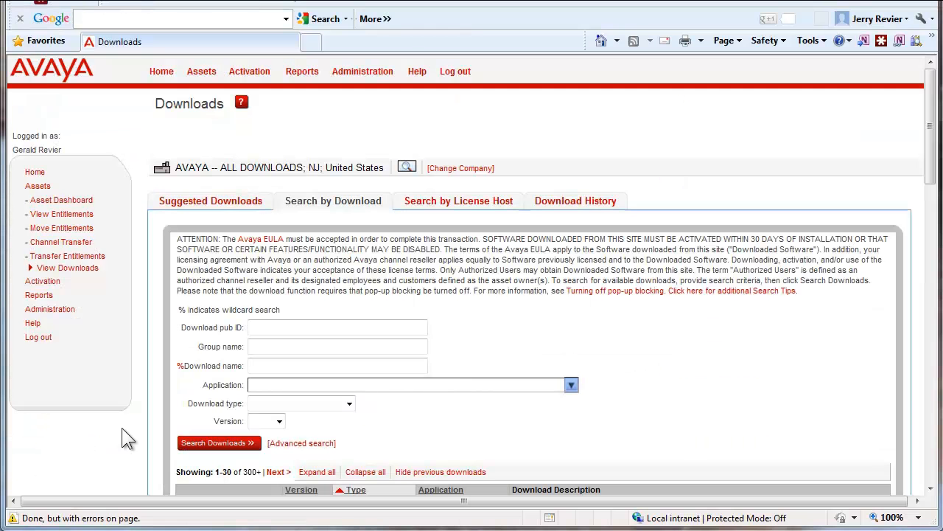
On the Avaya Downloads website, search for the download pub ID PS000000031
{"action": "left_click", "coordinate": [267, 327]}
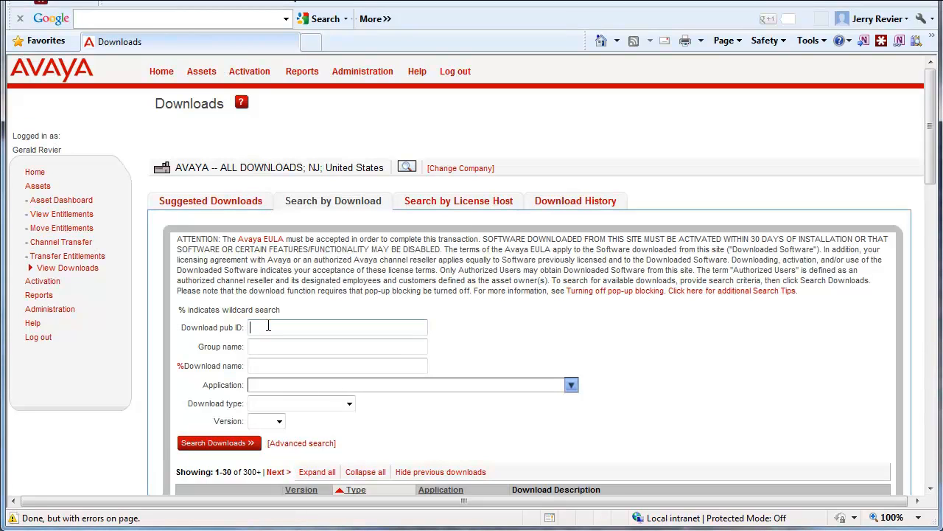
{"action": "type", "text": "PS000000031"}
{"action": "left_click", "coordinate": [243, 447]}
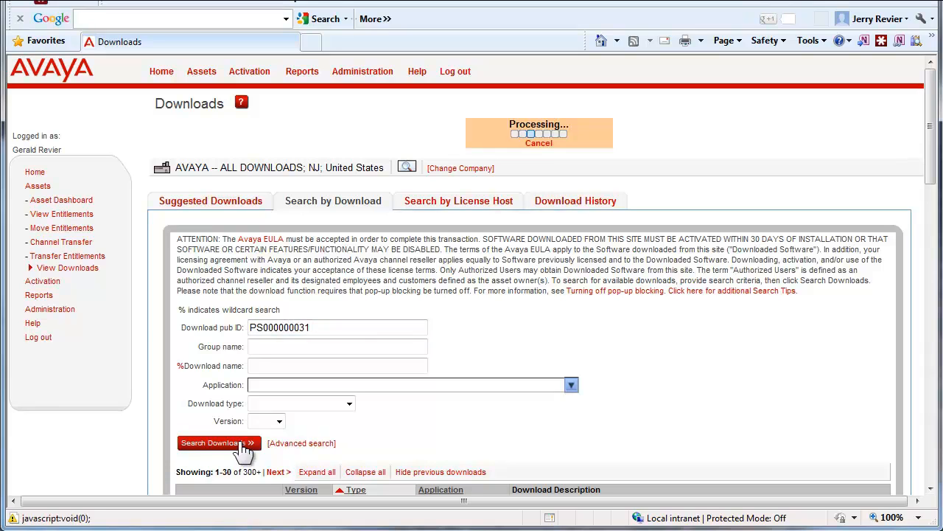
Download the Presence Services 6.1 Service Pack 2 file and save PS-06.01.02.00-0903.zip in the CM 6.0 folder
{"action": "left_click_drag", "start_coordinate": [930, 367], "coordinate": [930, 440]}
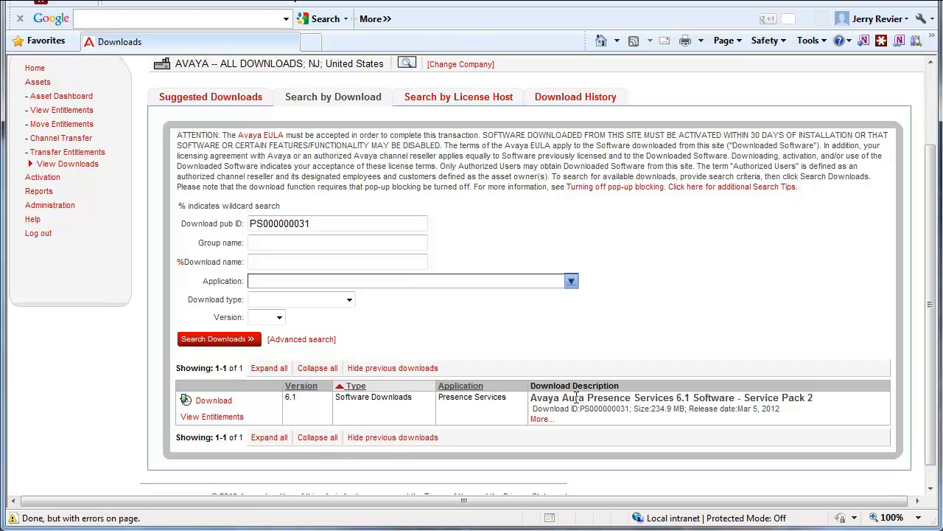
{"action": "left_click", "coordinate": [223, 404]}
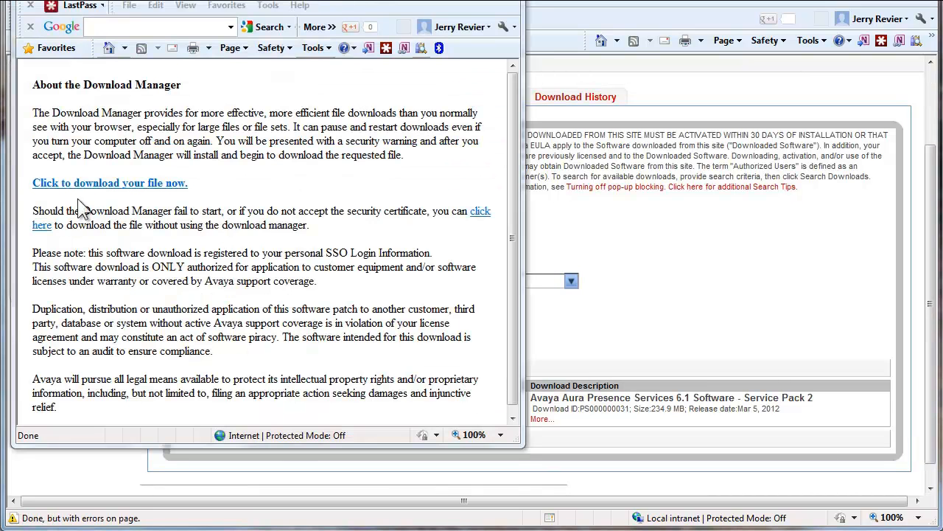
{"action": "left_click", "coordinate": [138, 190]}
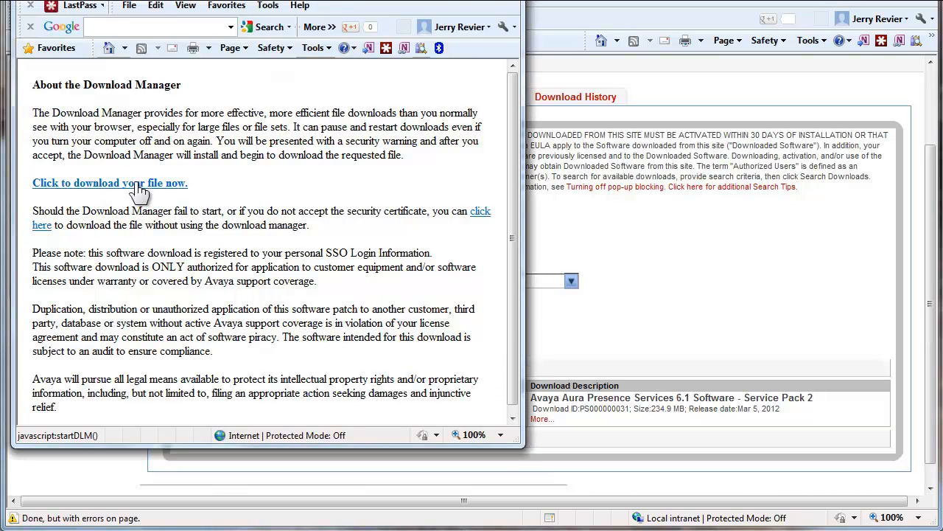
{"action": "left_click", "coordinate": [139, 190]}
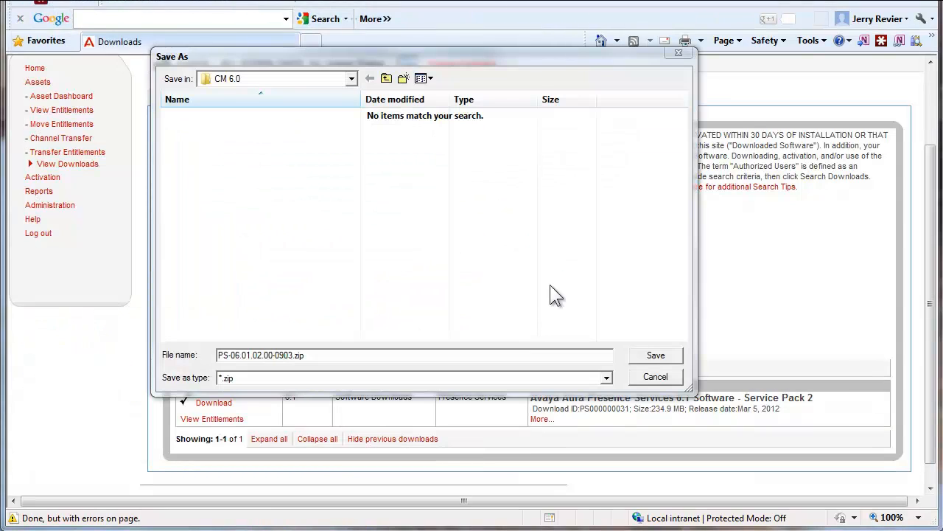
{"action": "left_click", "coordinate": [656, 357]}
{"action": "left_click", "coordinate": [656, 355]}
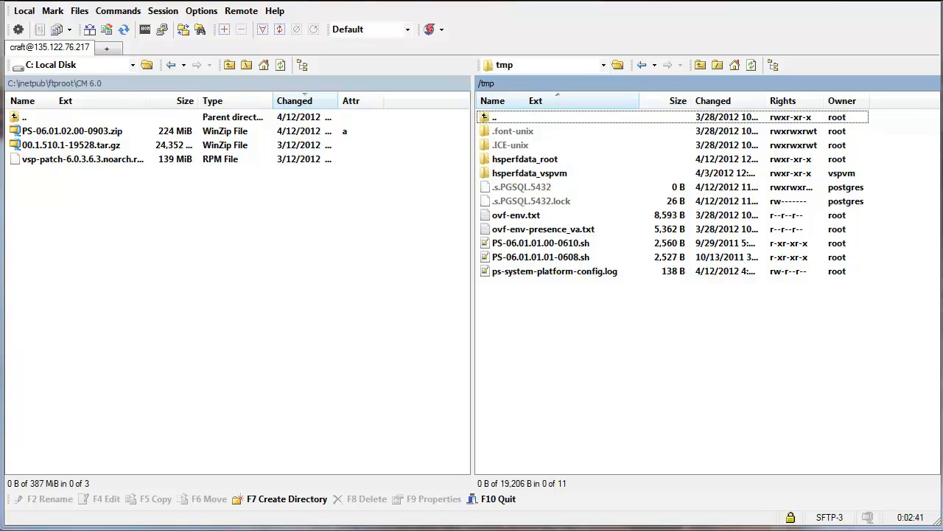
In WinSCP, copy PS-06.01.02.00-0903.zip from the local CM 6.0 folder to the Presence server's /tmp directory
{"action": "left_click", "coordinate": [64, 131]}
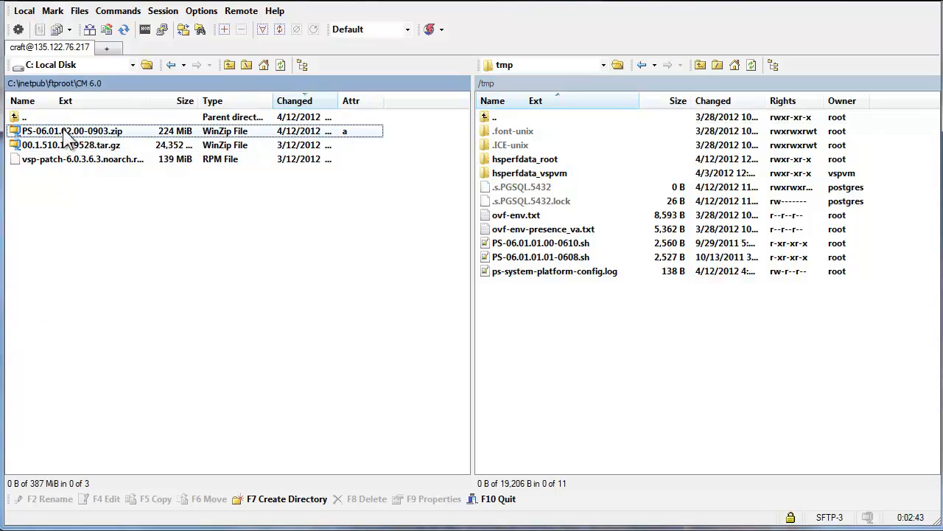
{"action": "left_click_drag", "start_coordinate": [63, 130], "coordinate": [645, 329]}
{"action": "left_click", "coordinate": [501, 318]}
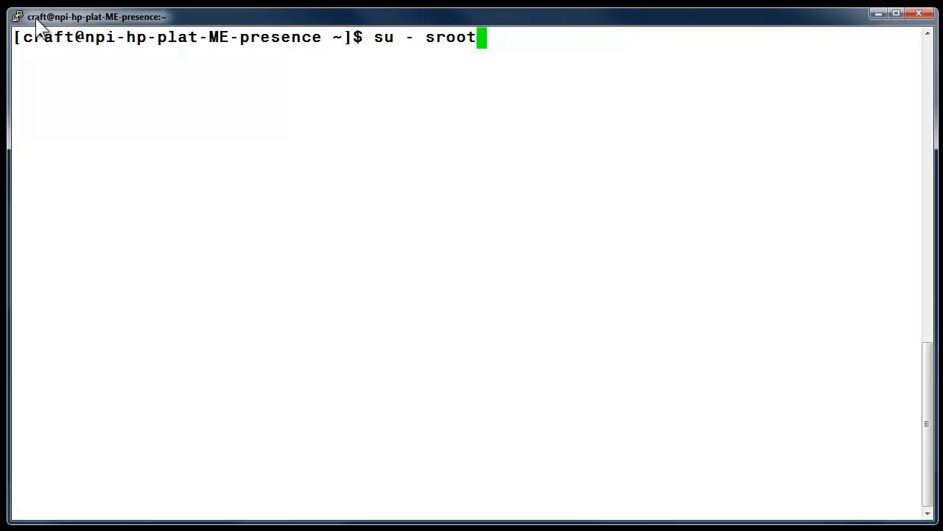
In the PuTTY session, switch to the sroot account with its password and change to the /tmp directory
{"action": "key", "text": "Return"}
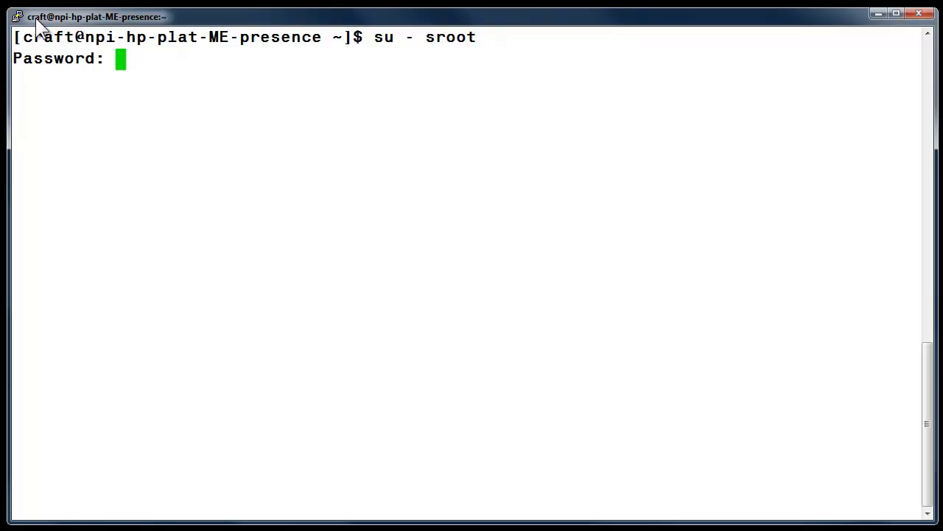
{"action": "key", "text": "Return"}
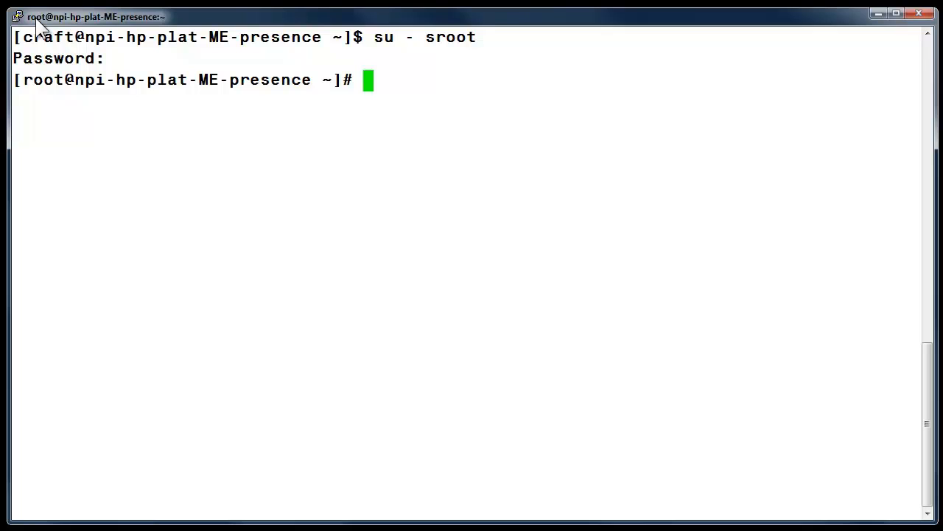
{"action": "type", "text": "cd "}
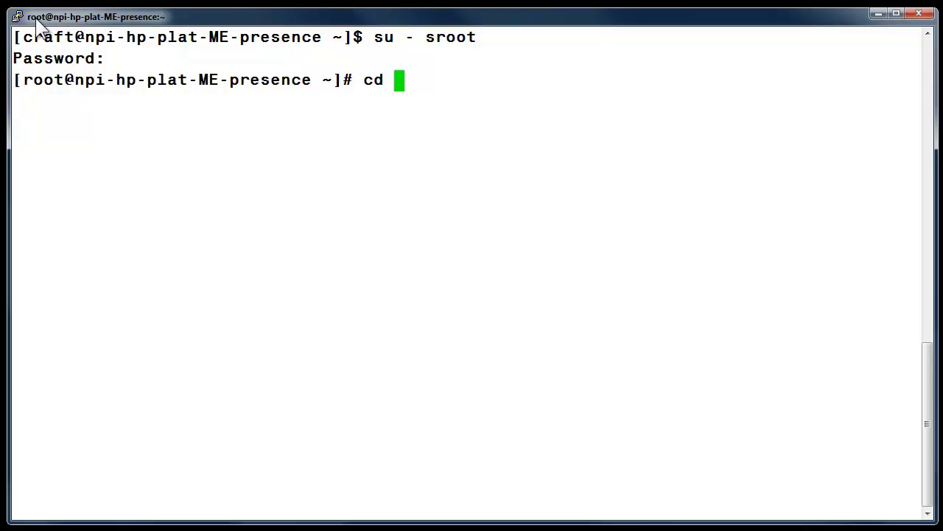
{"action": "type", "text": "/tmp"}
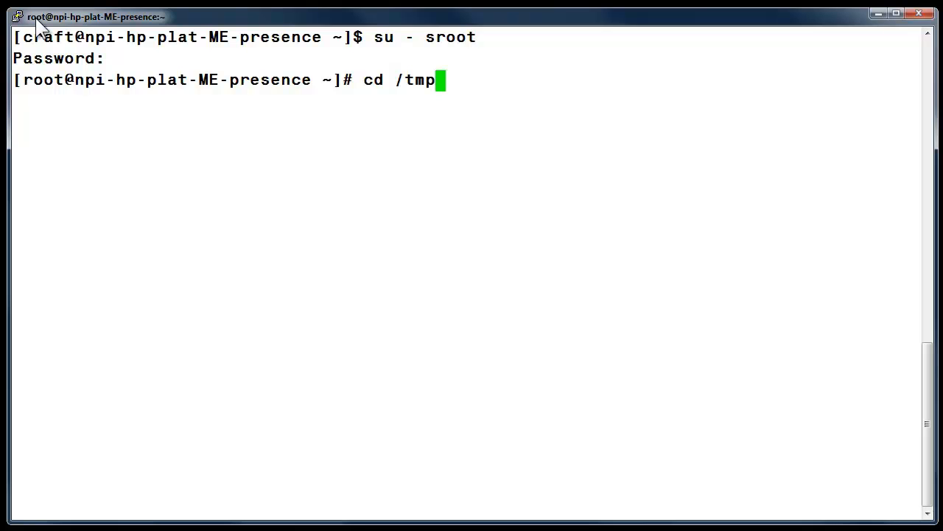
{"action": "key", "text": "Return"}
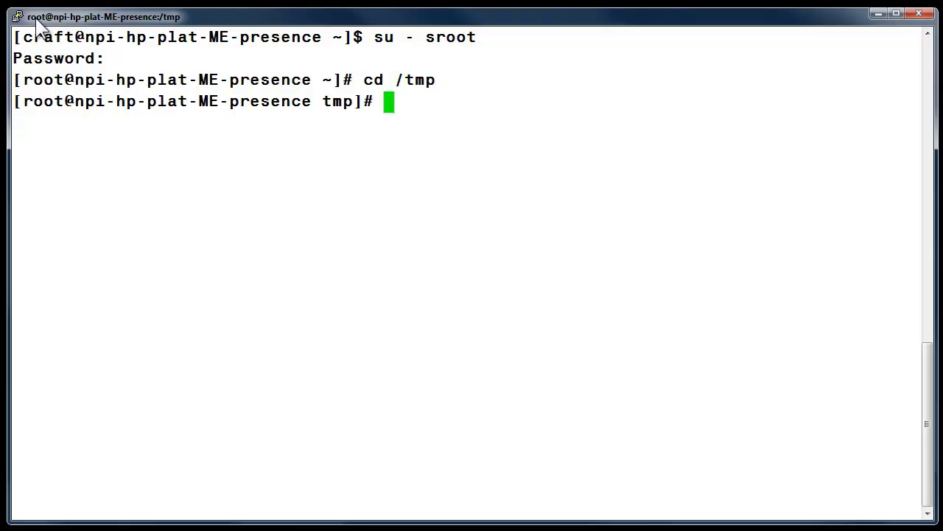
List the files in /tmp and unzip PS-06.01.02.00-0903.zip there
{"action": "type", "text": "ls"}
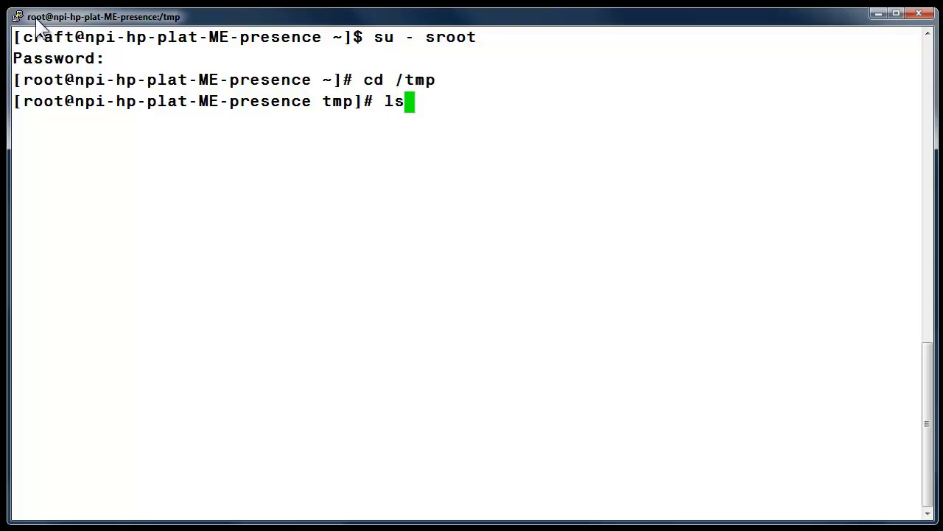
{"action": "key", "text": "Return"}
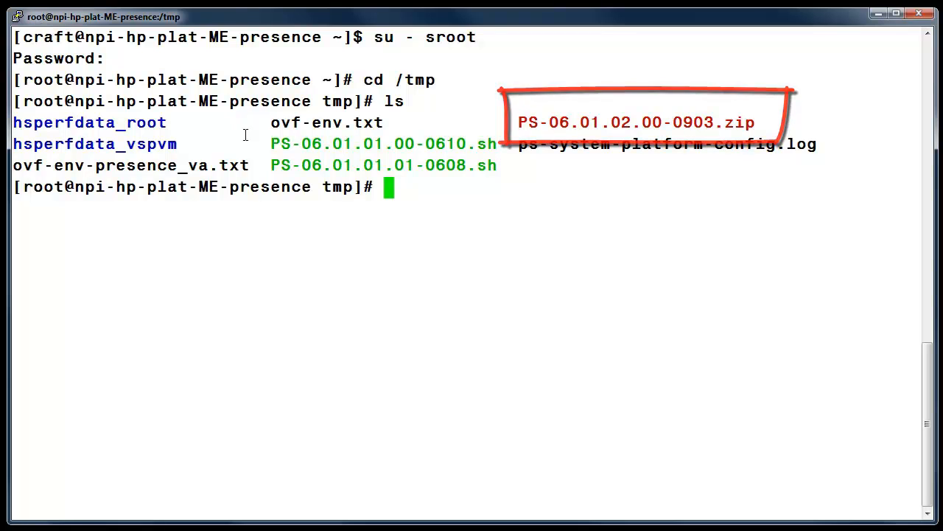
{"action": "type", "text": "unzip PS-06.01.02.00-0903.zip"}
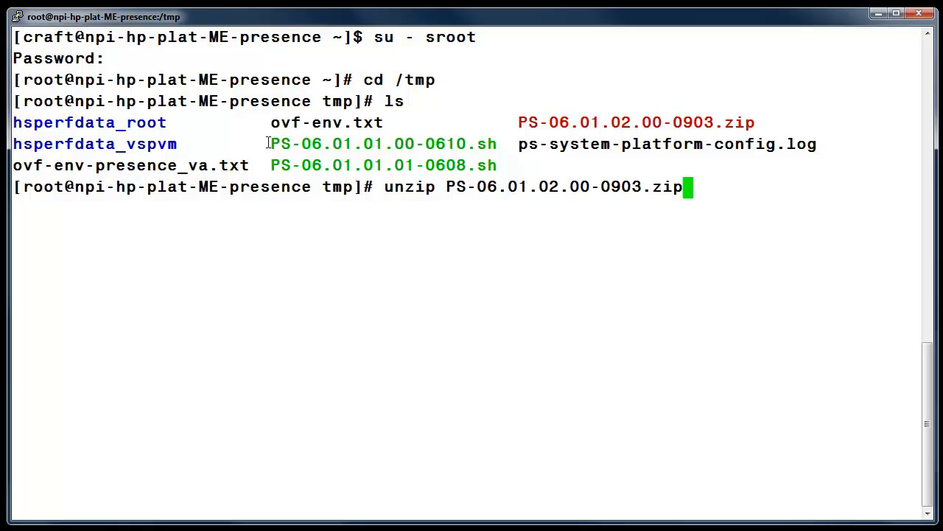
{"action": "key", "text": "Return"}
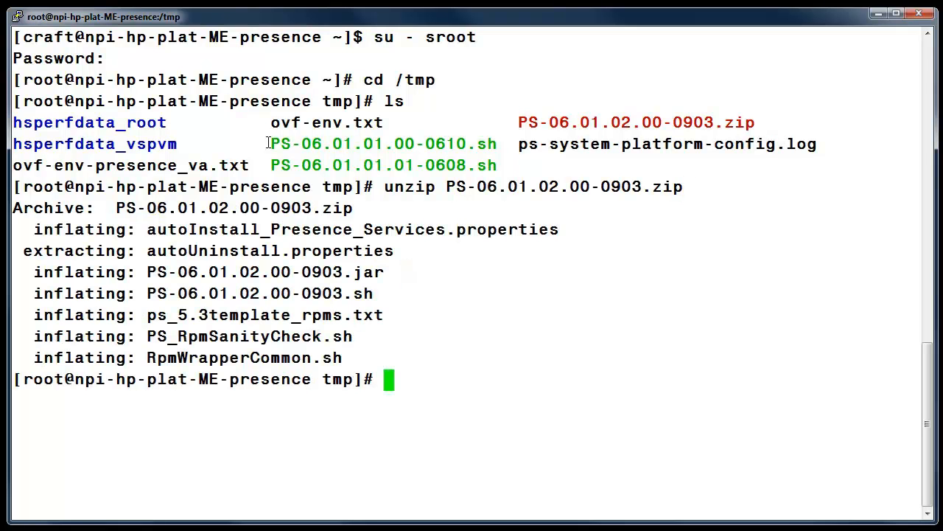
Stop the Presence processes by running $PRES_HOME/presence/bin/stop.sh
{"action": "right_click", "coordinate": [389, 379]}
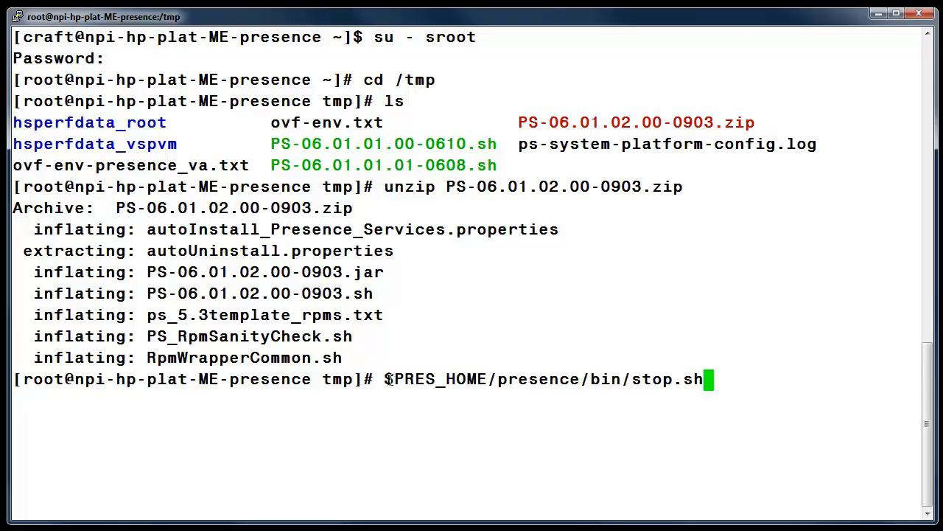
{"action": "key", "text": "Return"}
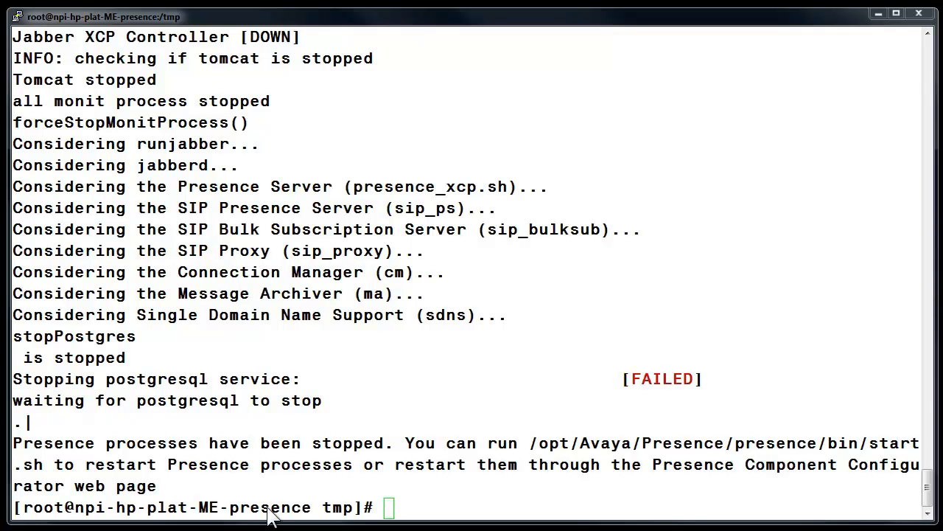
Run the service pack installer with ./PS-06.01.02.00-0903.sh -ci autoInstall_Presence_Services.properties
{"action": "left_click", "coordinate": [395, 507]}
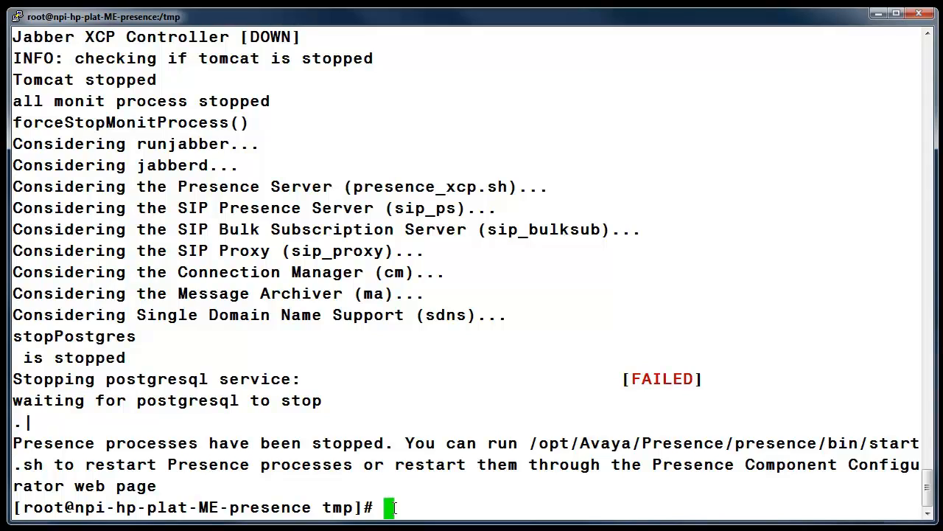
{"action": "right_click", "coordinate": [394, 508]}
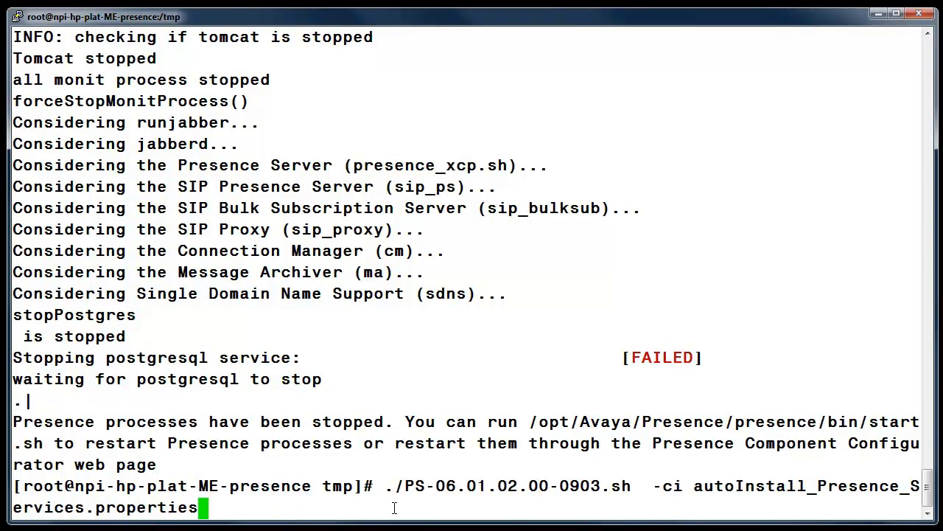
{"action": "key", "text": "Return"}
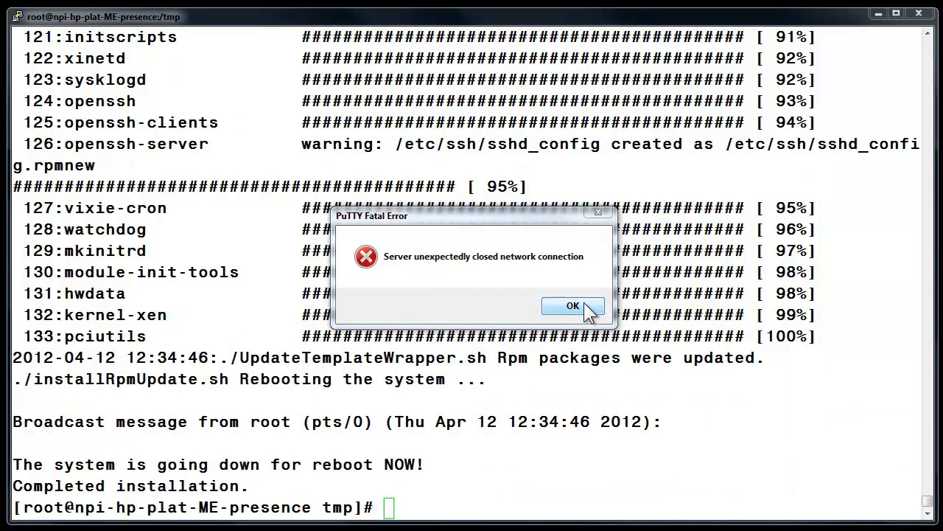
Dismiss the connection error, restart the terminal session and log in as craft with the account password
{"action": "left_click", "coordinate": [586, 307]}
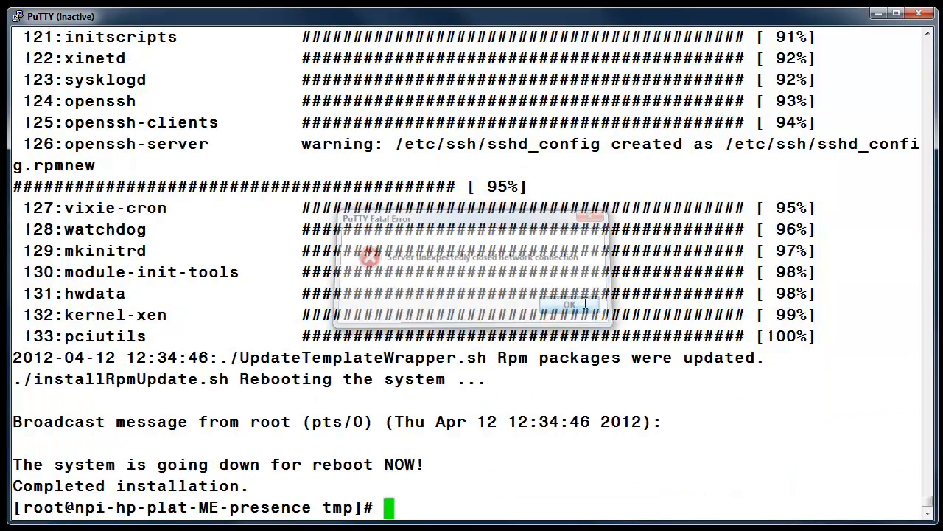
{"action": "left_click", "coordinate": [16, 17]}
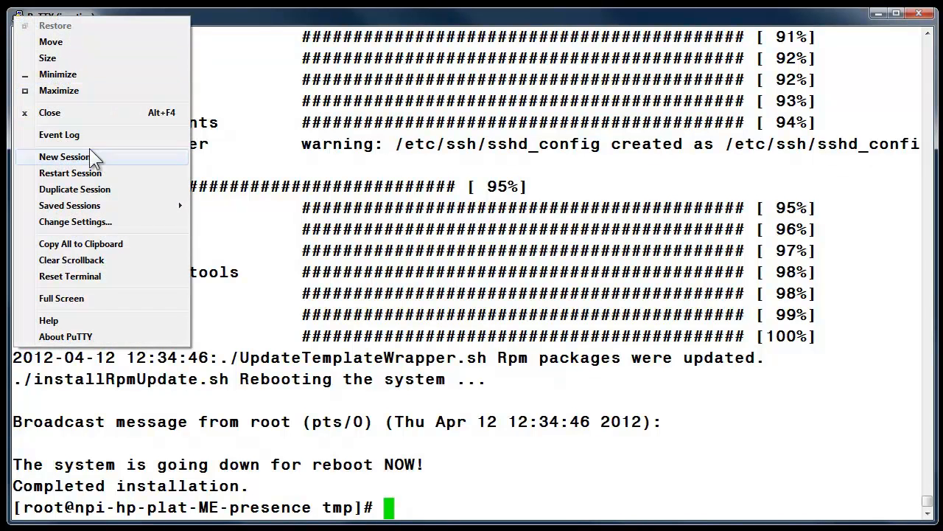
{"action": "left_click", "coordinate": [71, 174]}
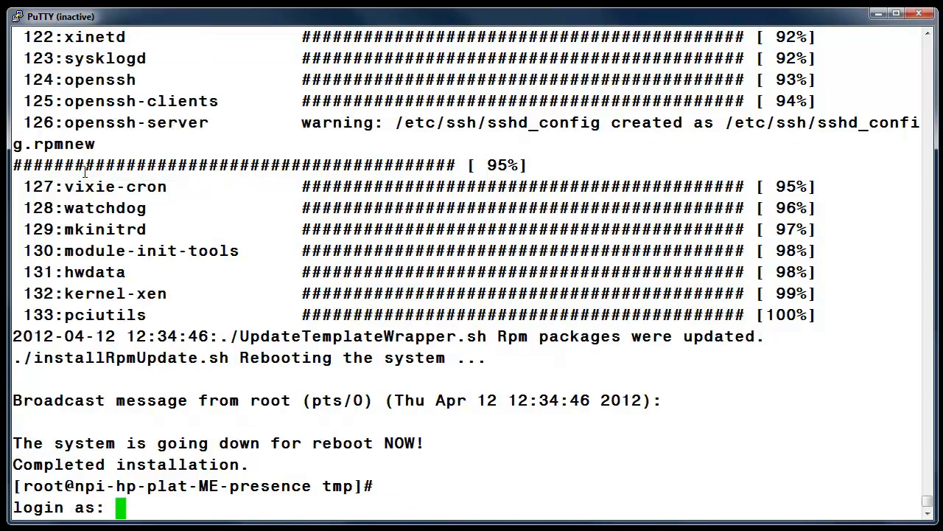
{"action": "type", "text": "craft"}
{"action": "key", "text": "Return"}
Switch to the sroot account with its password and start the Presence processes by running $PRES_HOME/presence/bin/start.sh
{"action": "key", "text": "Return"}
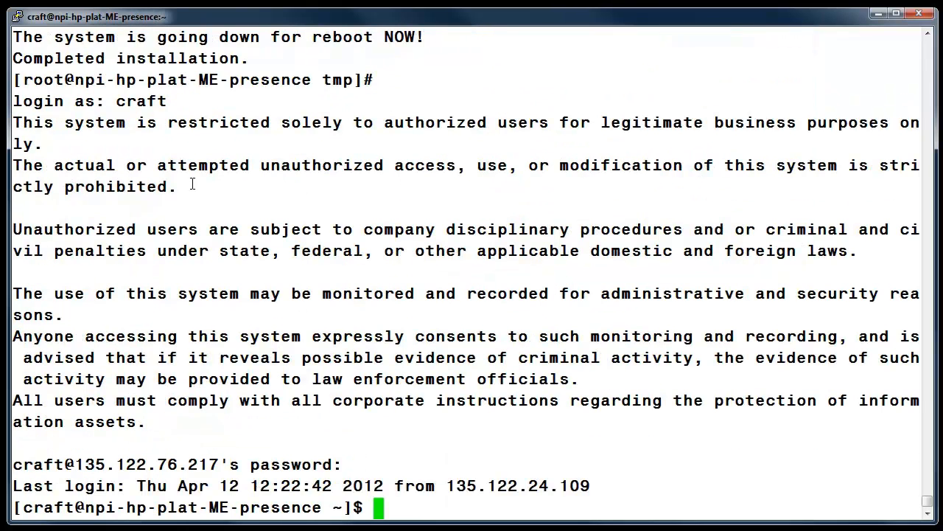
{"action": "type", "text": "su - sroot"}
{"action": "key", "text": "Return"}
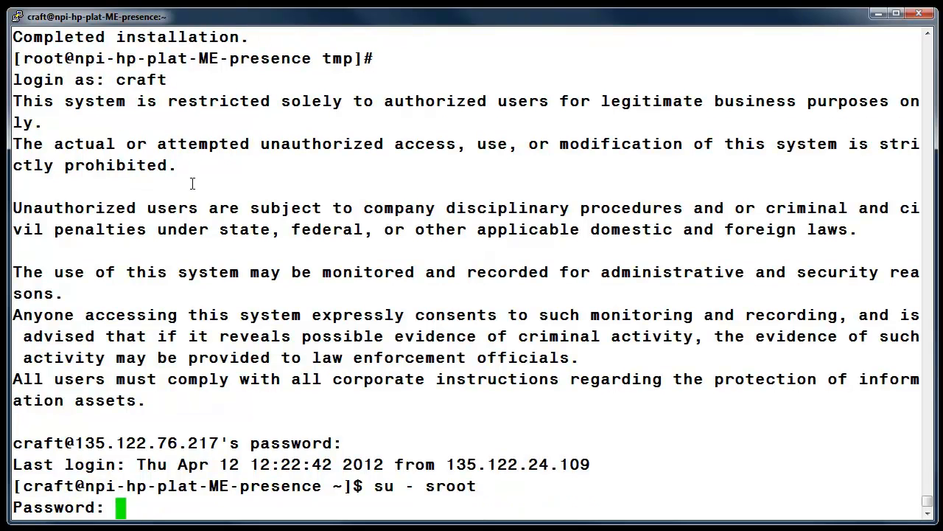
{"action": "key", "text": "Return"}
{"action": "right_click", "coordinate": [374, 498]}
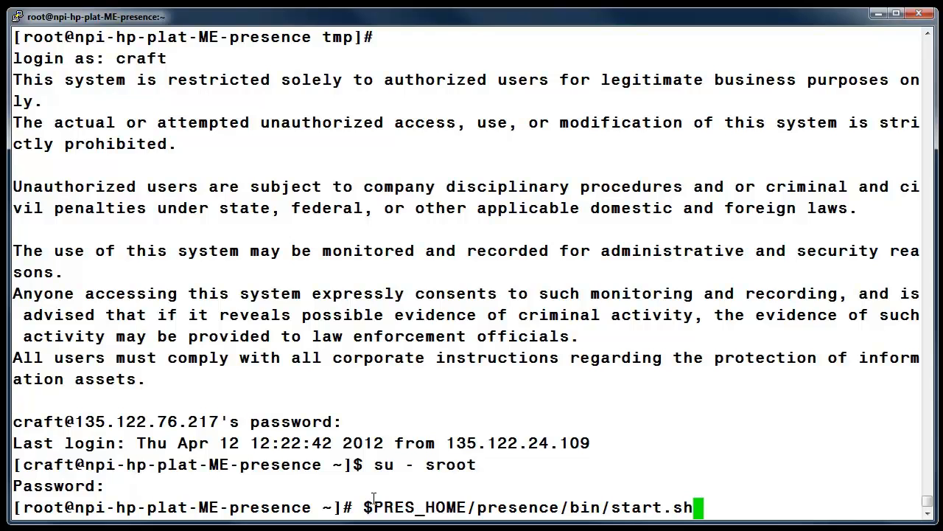
{"action": "key", "text": "Return"}
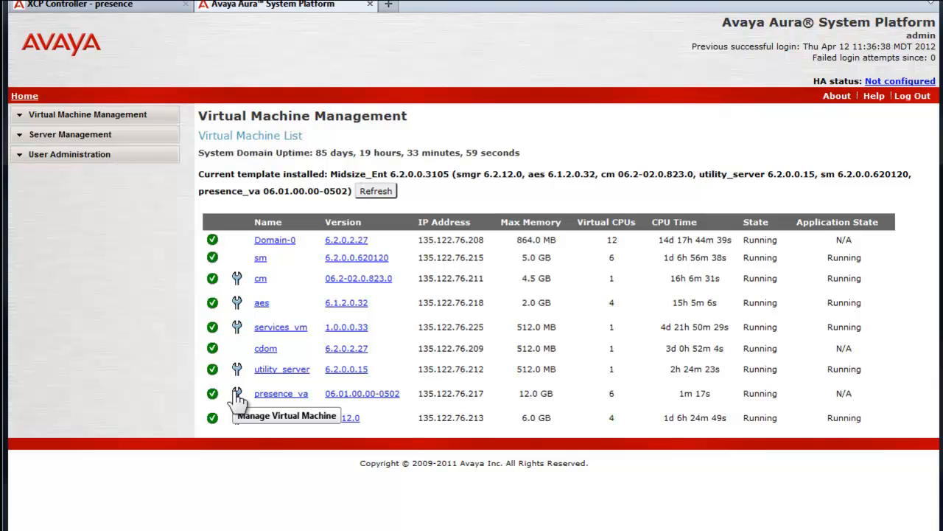
In the browser's Avaya Aura System Platform page, manage the presence_va virtual machine, enter the Presence Services Web Controller and check the router and component statuses
{"action": "left_click", "coordinate": [237, 394]}
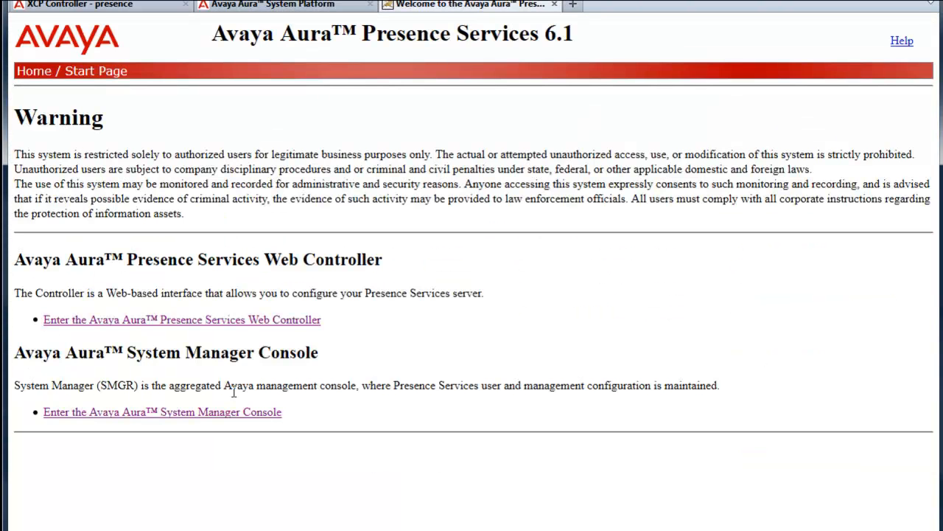
{"action": "left_click", "coordinate": [235, 320]}
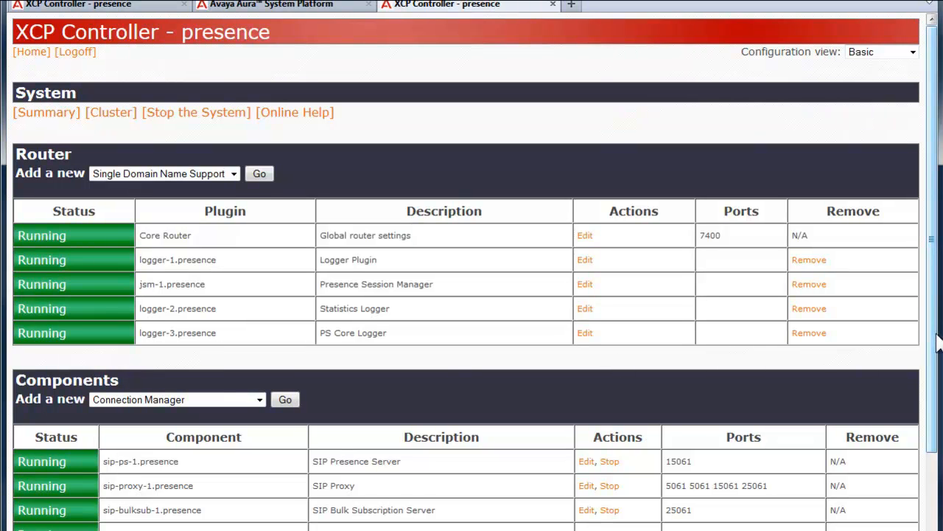
{"action": "scroll", "coordinate": [938, 343], "scroll_direction": "down", "scroll_amount": 3}
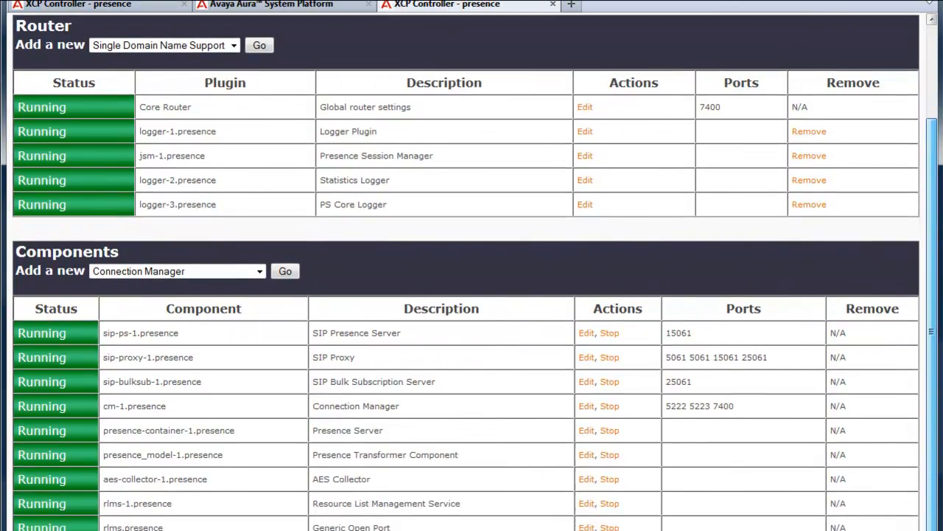
{"action": "scroll", "coordinate": [937, 343], "scroll_direction": "down", "scroll_amount": 1}
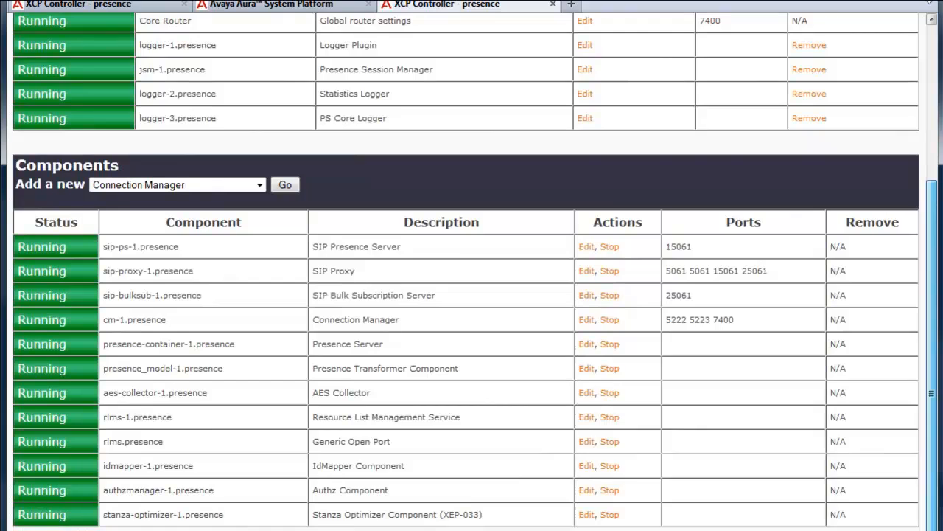